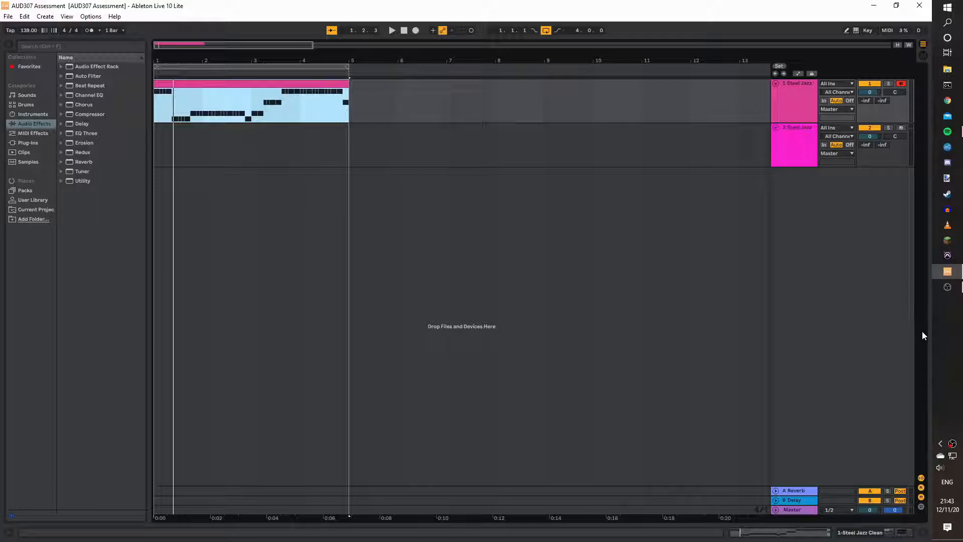
Play back the existing Steel Jazz MIDI clip on track 1 and stop playback
key("space")
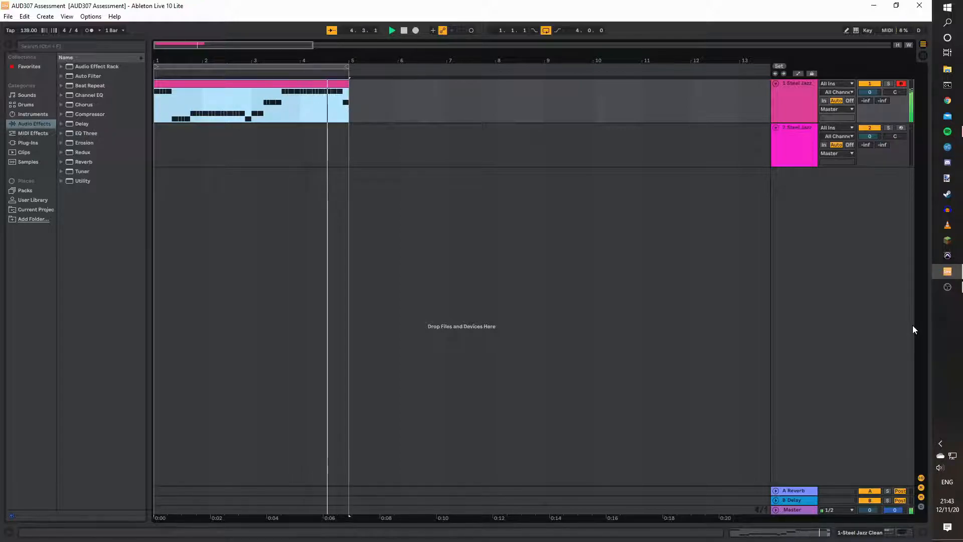
key("space")
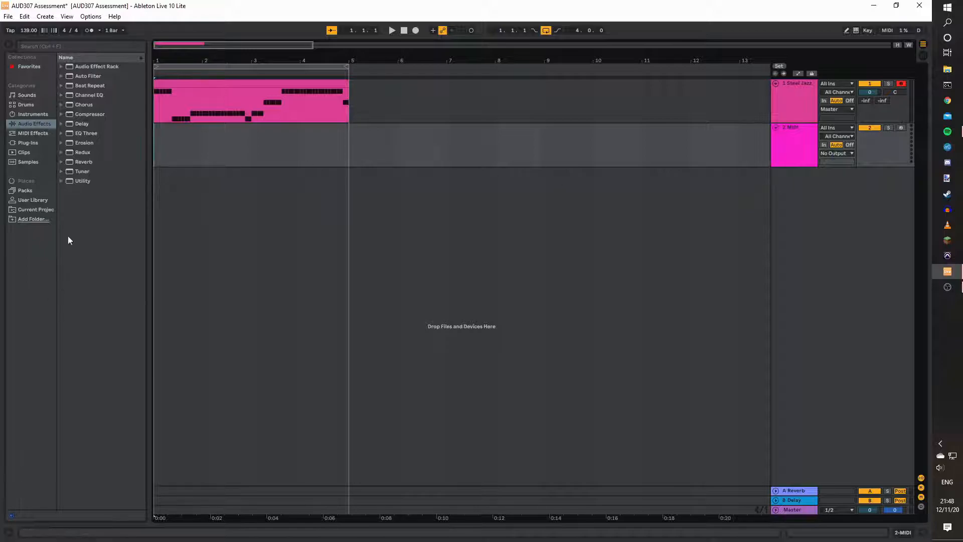
Load the Steel Jazz Clean preset from the Guitar & Plucked sounds onto the empty second MIDI track
left_click(25, 98)
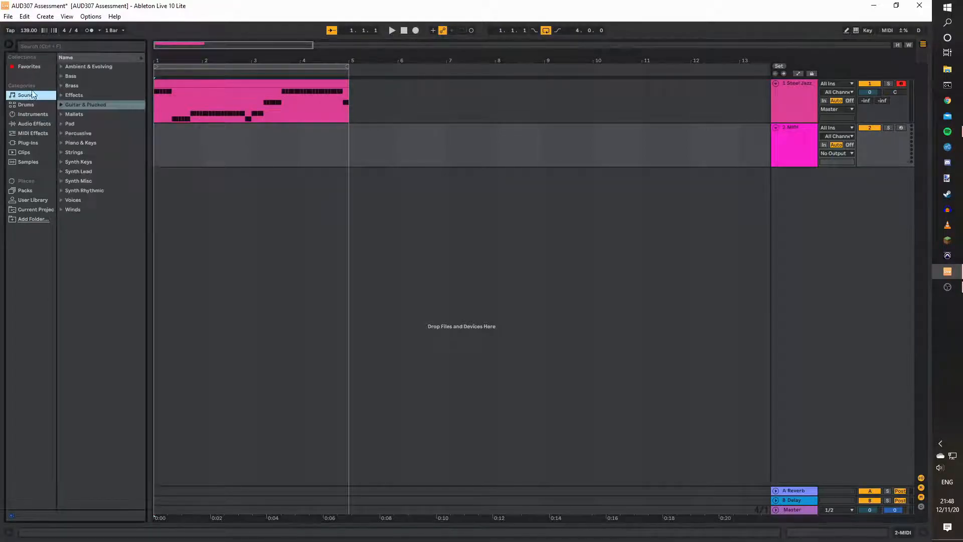
left_click(62, 106)
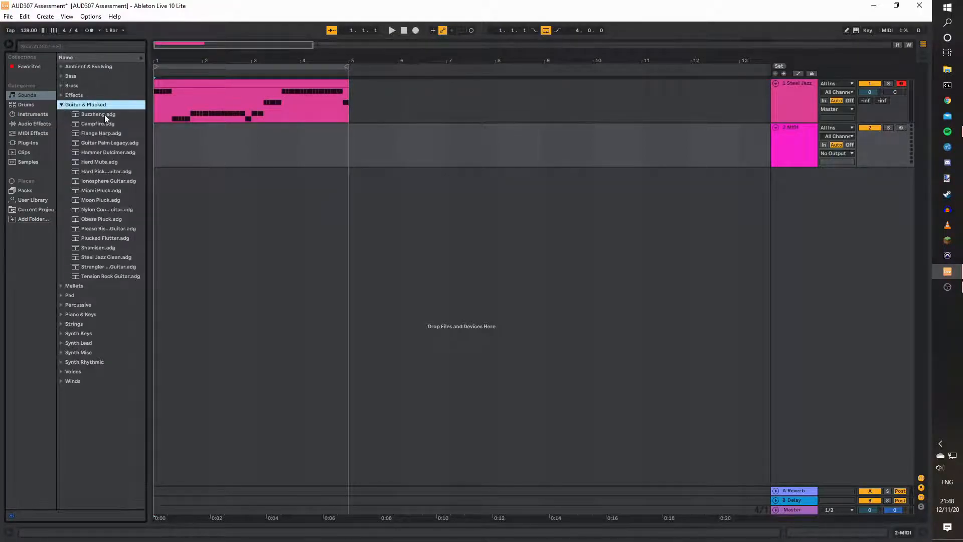
left_click_drag(98, 260, 672, 158)
left_click_drag(803, 140, 803, 140)
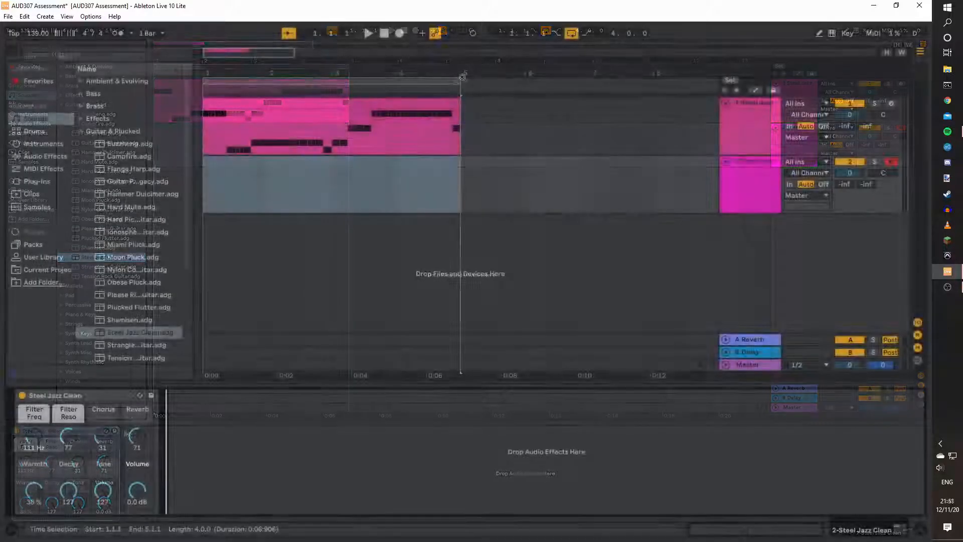
Copy the four-bar MIDI clip from track 1 to the start of track 2
left_click(356, 103)
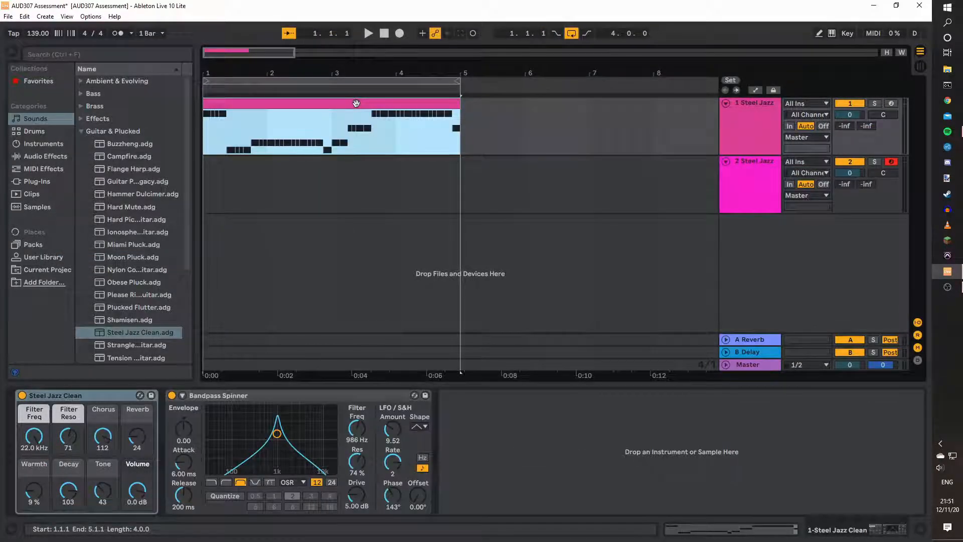
left_click(227, 186)
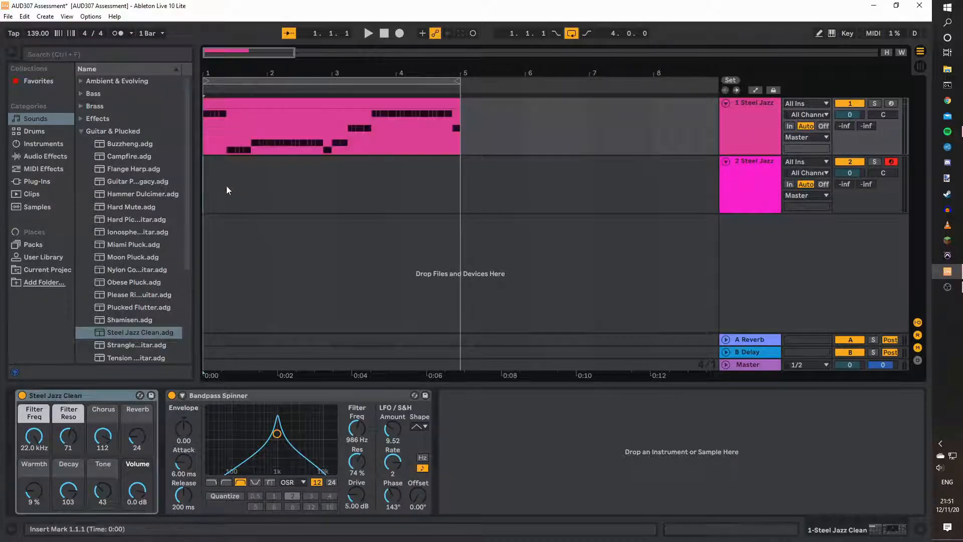
key("ctrl+v")
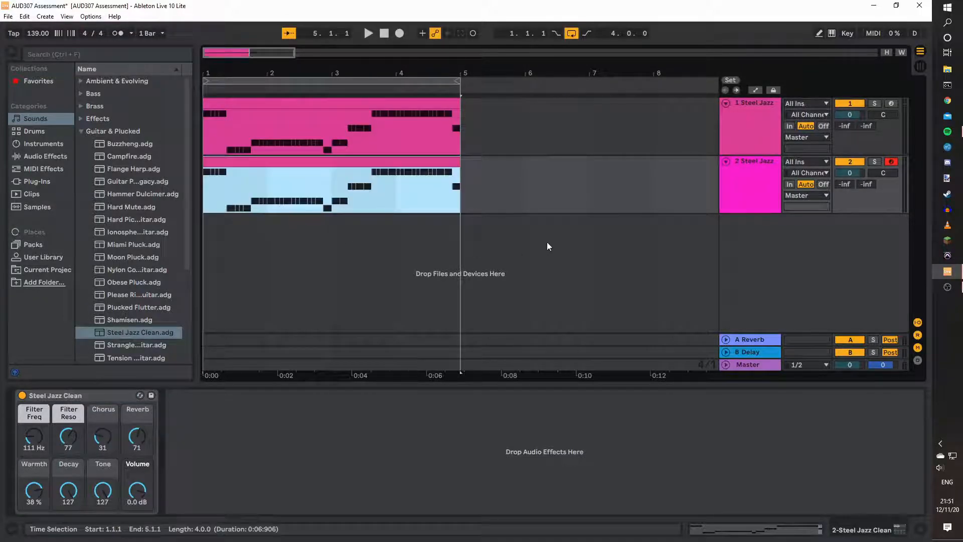
left_click(544, 243)
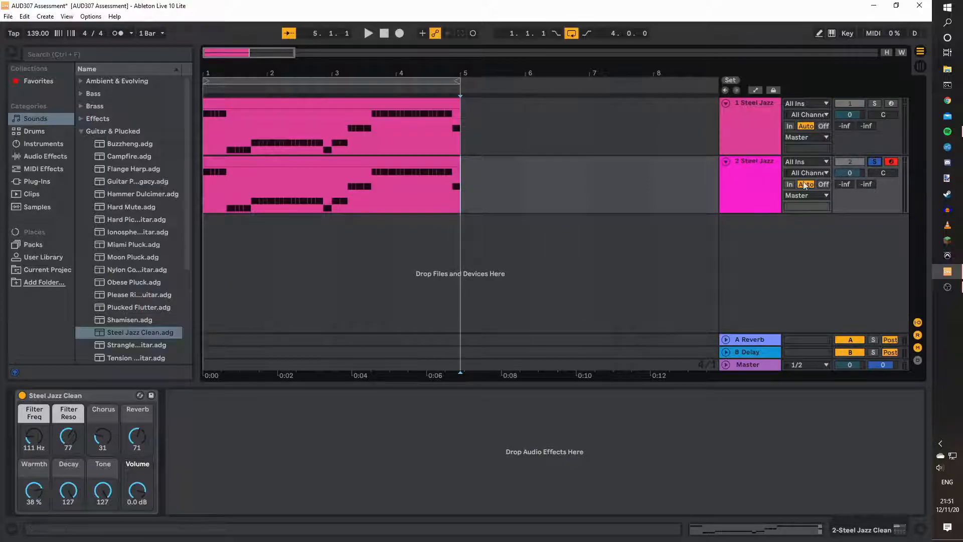
During playback from the start, set track 2's Steel Jazz Clean Filter Freq to 22.0 kHz, Warmth to 9 % and Filter Reso to 71
key("Home")
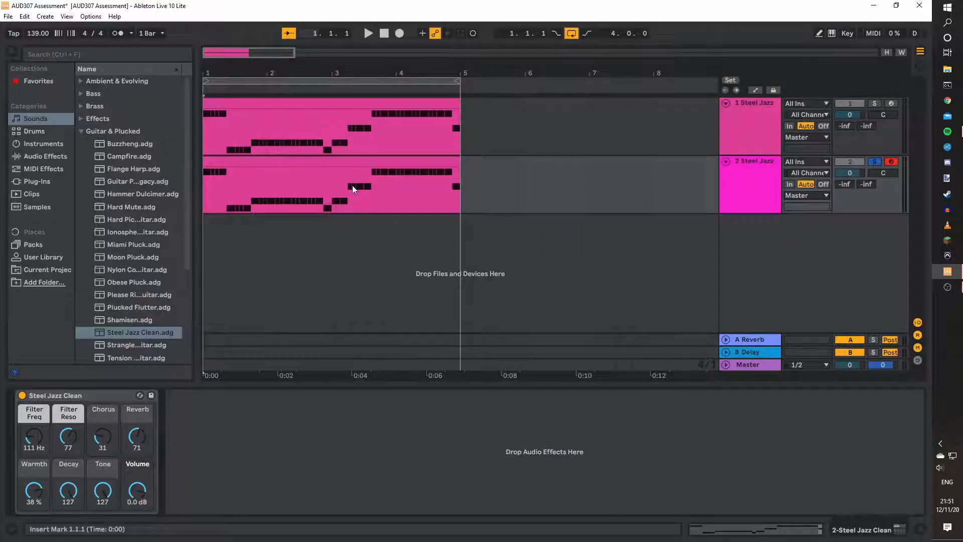
key("space")
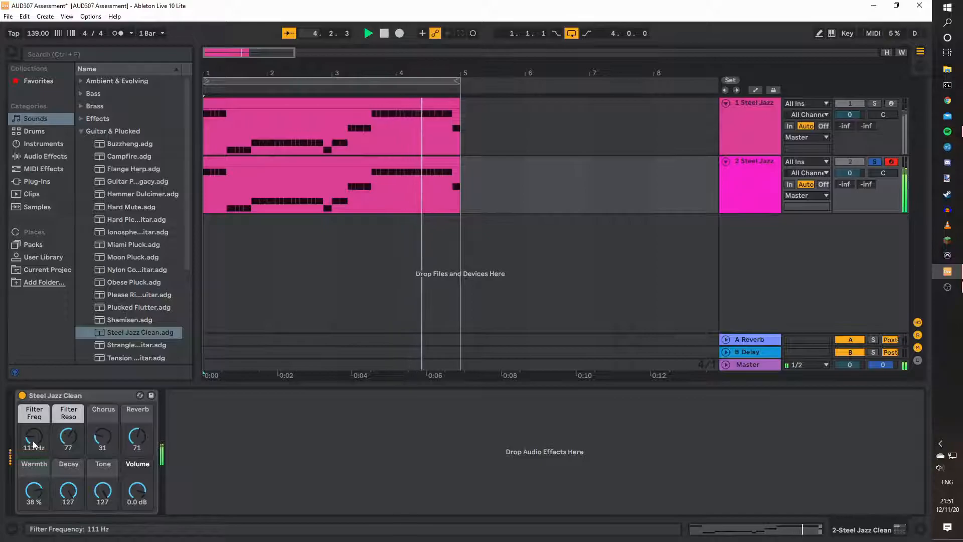
left_click_drag(35, 438, 36, 391)
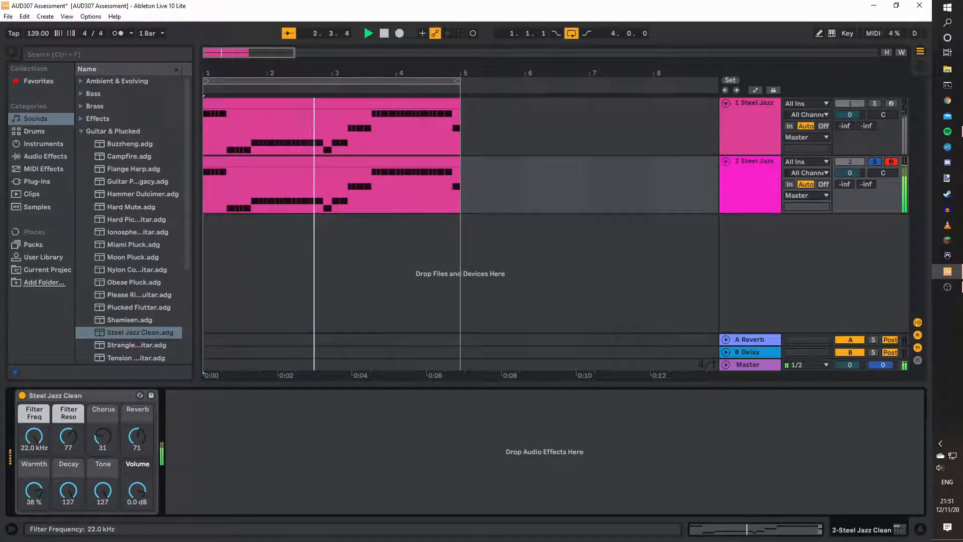
mouse_move(33, 490)
left_mouse_down()
mouse_move(33, 508)
mouse_move(31, 483)
left_mouse_up()
left_click_drag(69, 437, 68, 504)
Set Steel Jazz Clean's Decay to 103, Chorus to 112, Tone to 43 and Reverb to 23
double_click(68, 504)
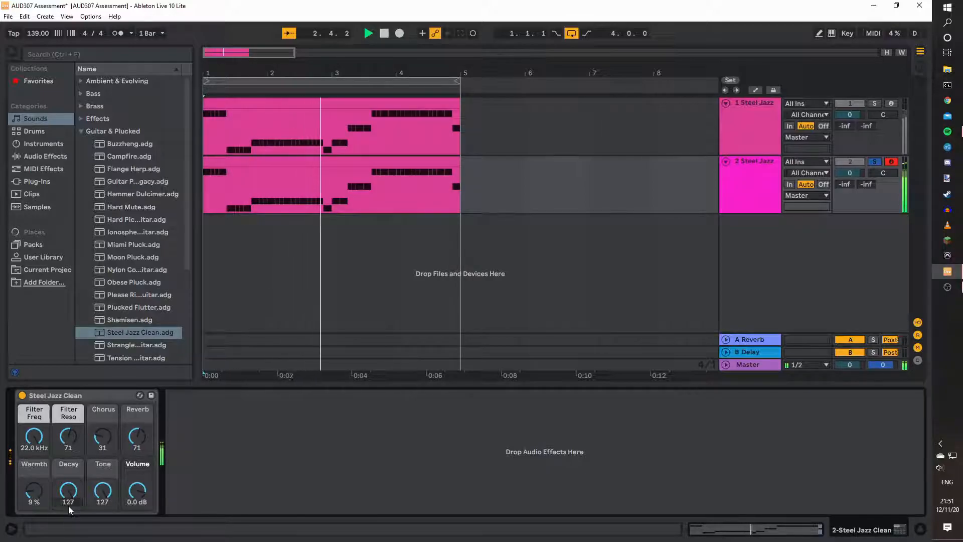
left_click_drag(68, 506, 67, 517)
mouse_move(110, 449)
left_mouse_down()
mouse_move(110, 418)
mouse_move(103, 436)
left_mouse_up()
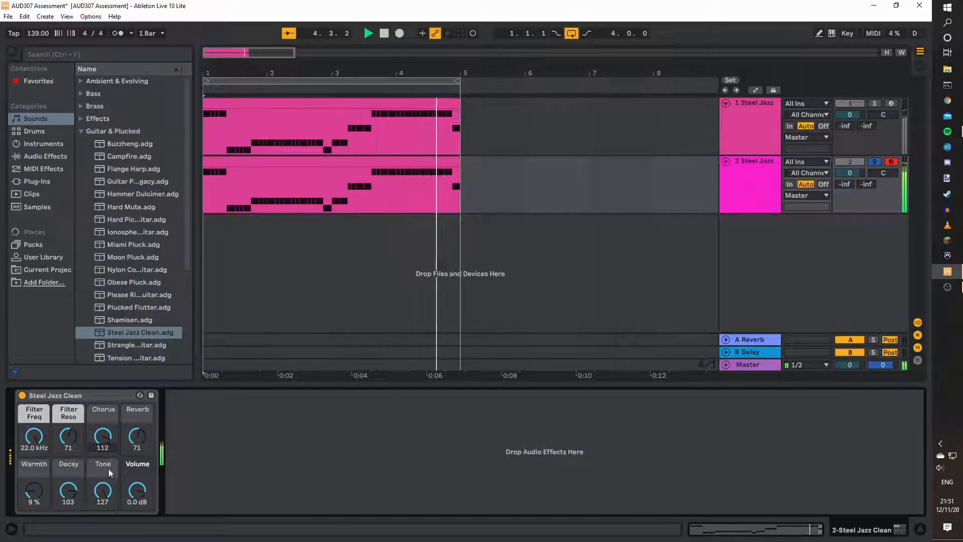
left_click_drag(101, 492, 101, 534)
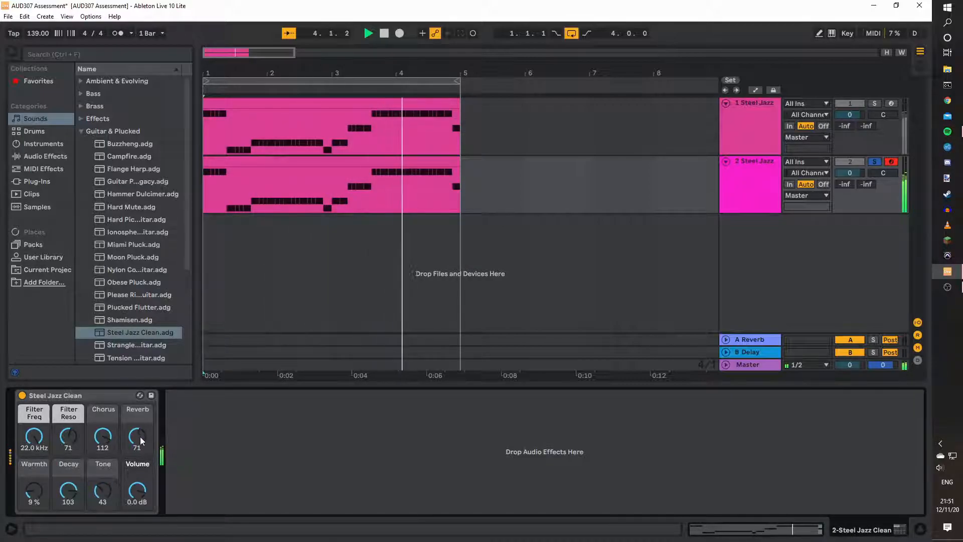
left_click_drag(142, 442, 142, 467)
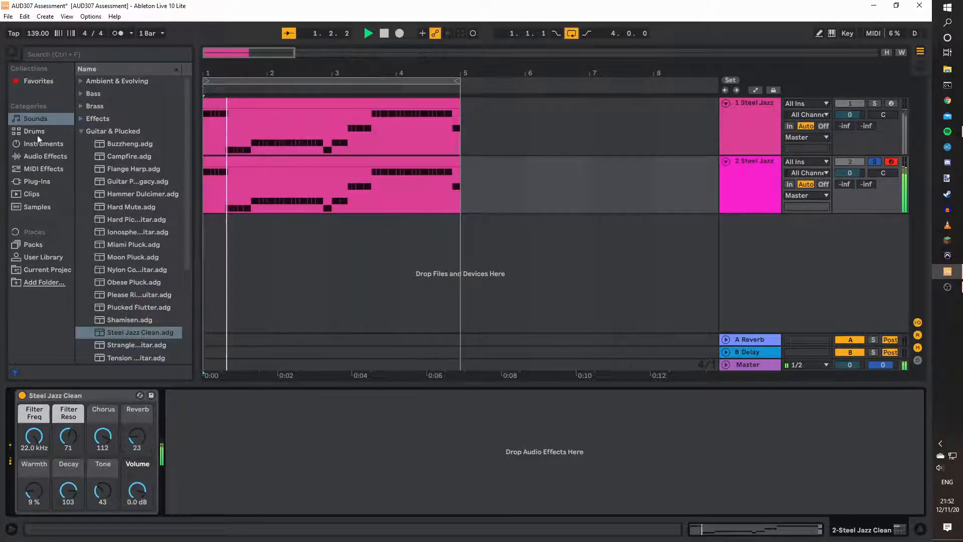
Add the Bandpass Spinner Auto Filter preset after Steel Jazz Clean on track 2
left_click(48, 158)
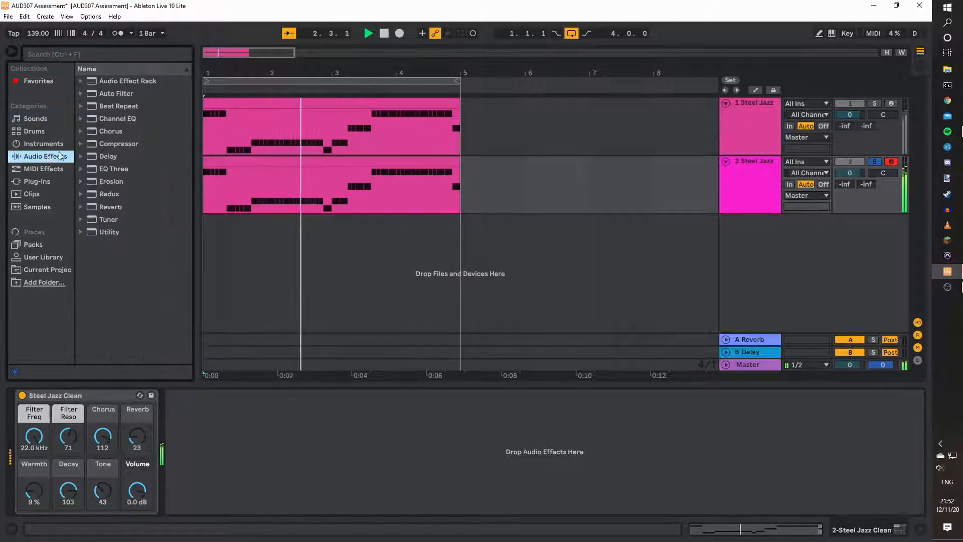
left_click(82, 93)
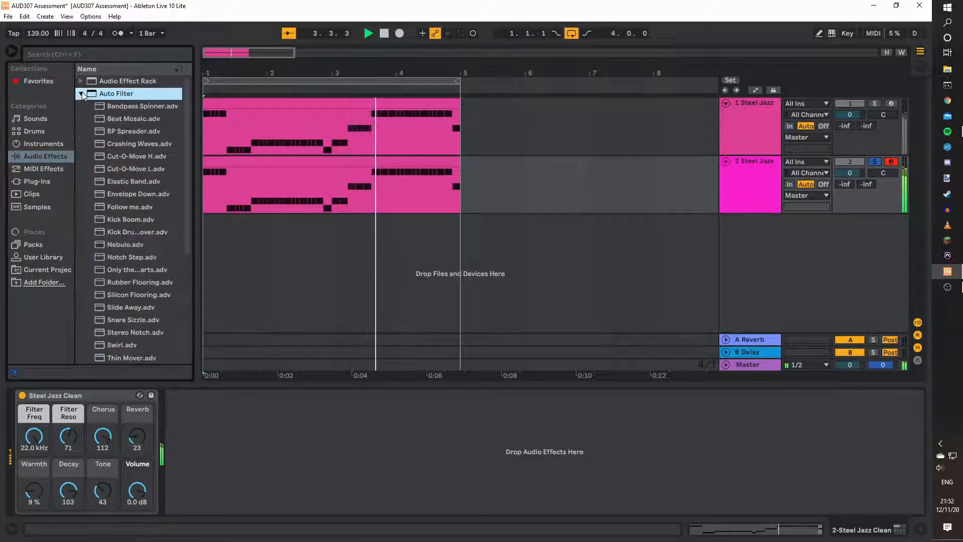
left_click(122, 106)
left_click_drag(123, 107, 220, 478)
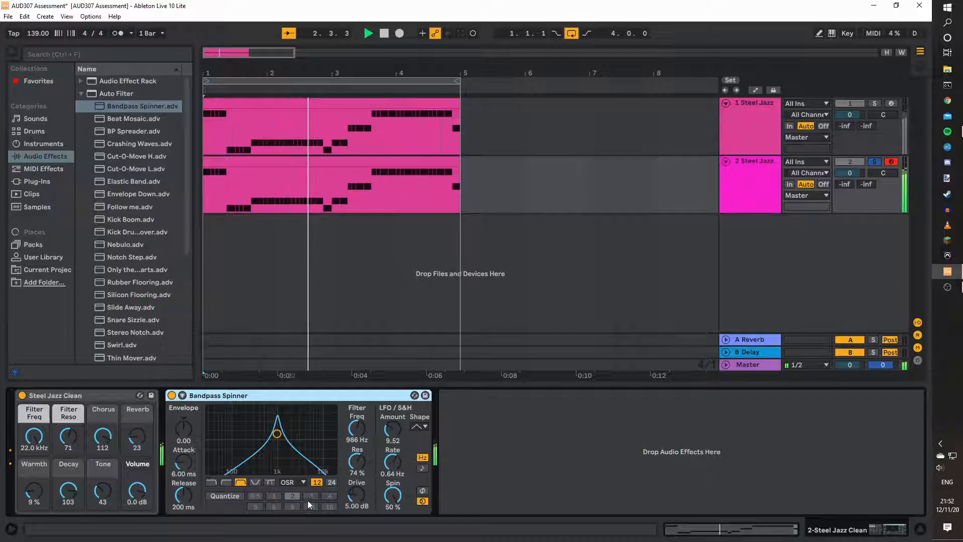
Sync the Bandpass Spinner's LFO to the tempo, with Phase at 143° and Rate at 2
left_click(425, 468)
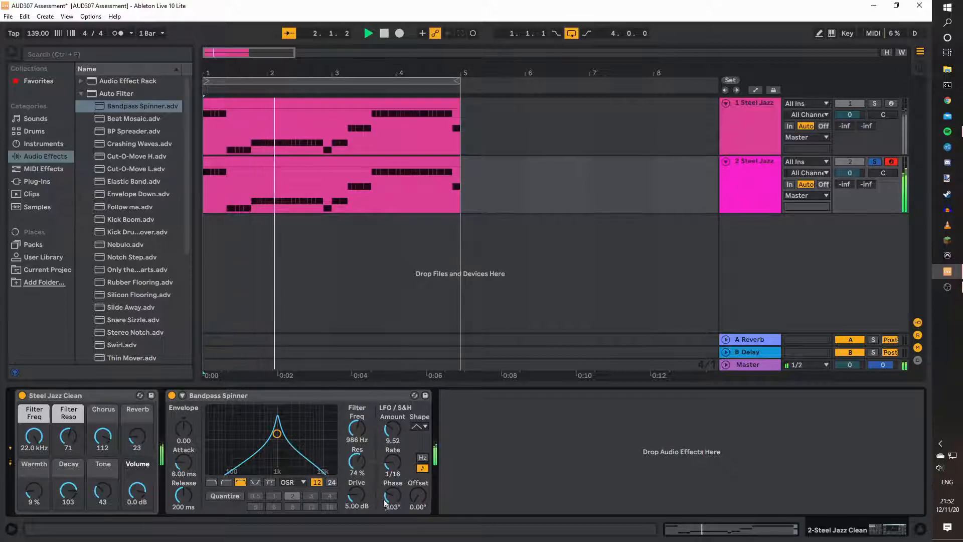
left_click_drag(387, 495, 388, 505)
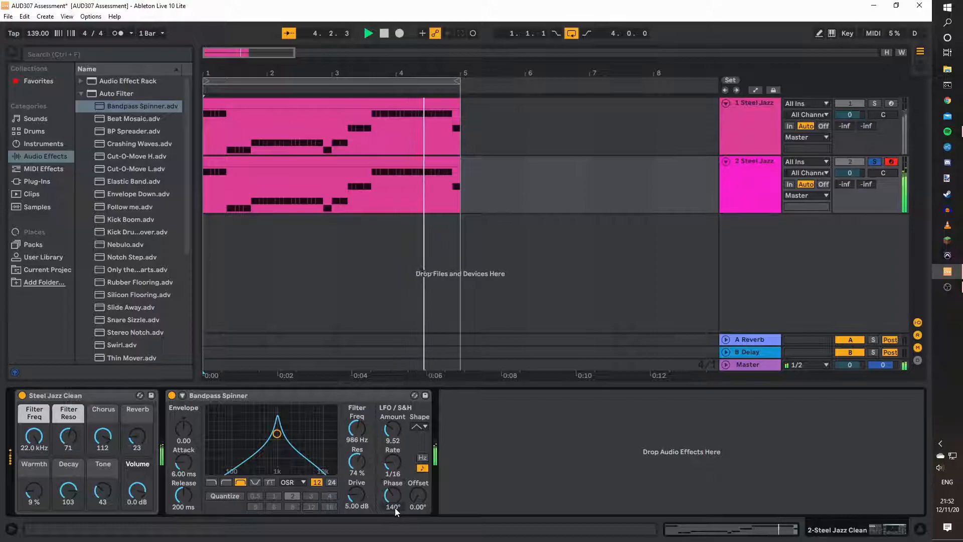
type("143")
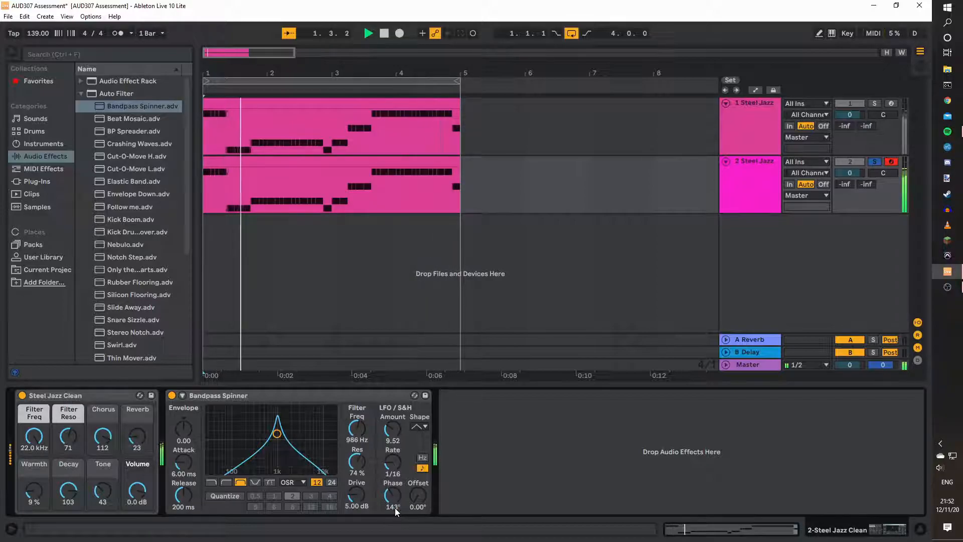
key("Return")
left_click_drag(391, 462, 391, 421)
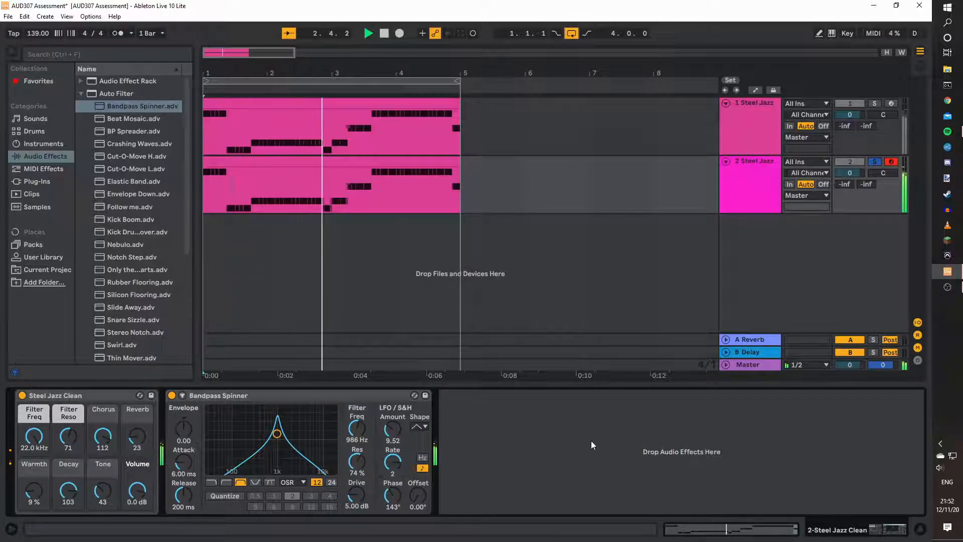
Compare the two Steel Jazz tracks during playback by soloing them alternately
left_click(874, 103)
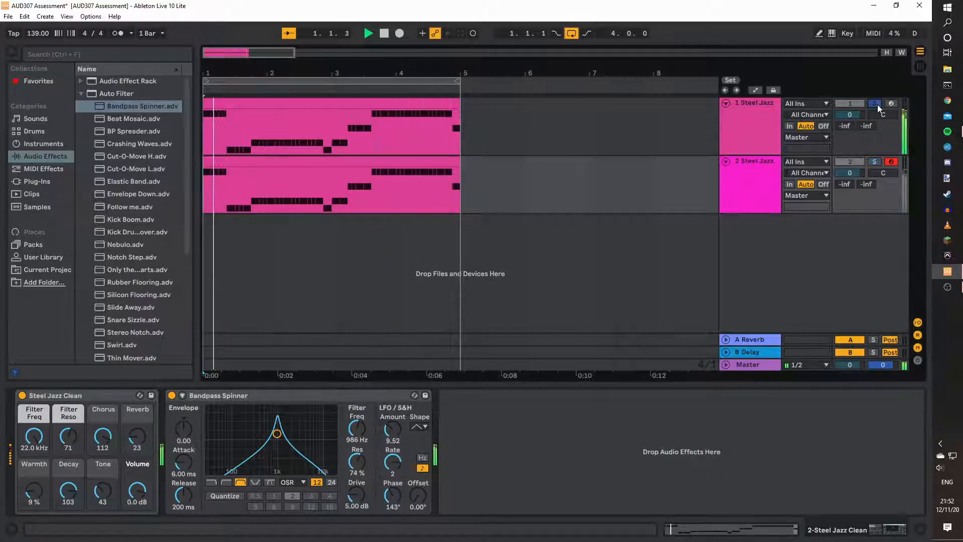
left_click(874, 159)
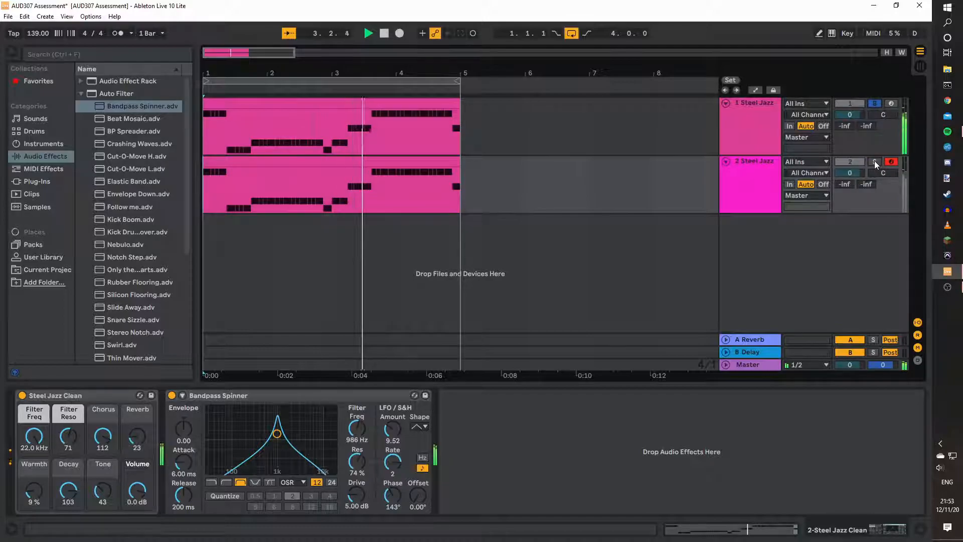
left_click(874, 104)
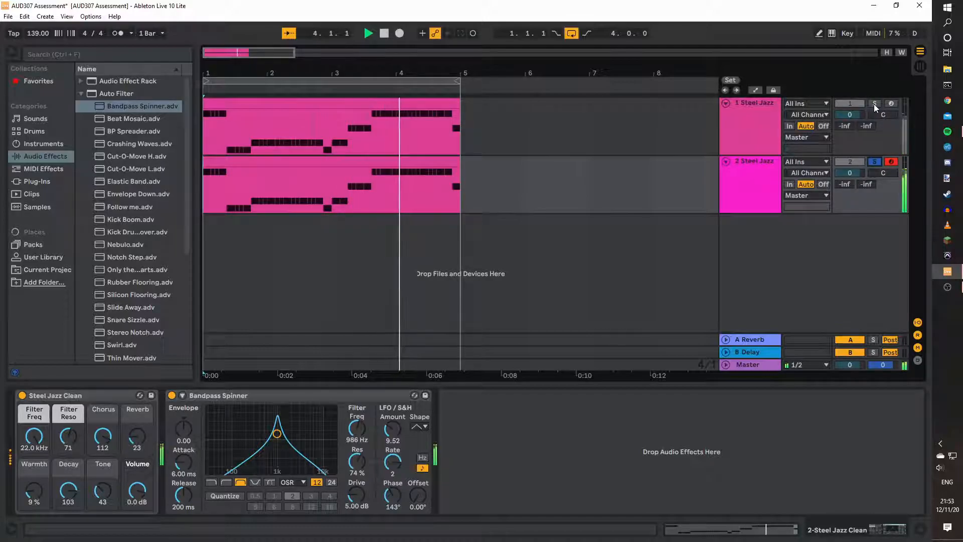
left_click(874, 161)
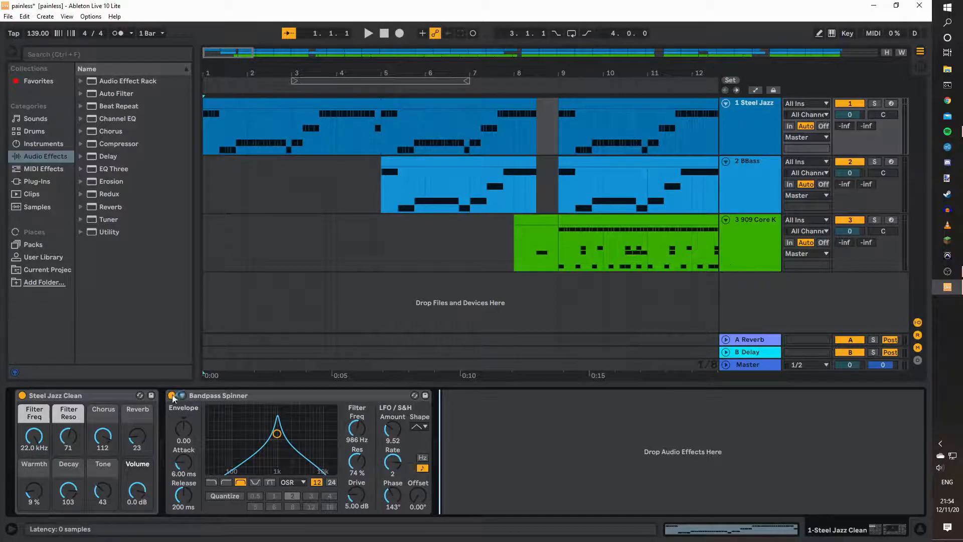
Play the painless project's arrangement from the start
key("space")
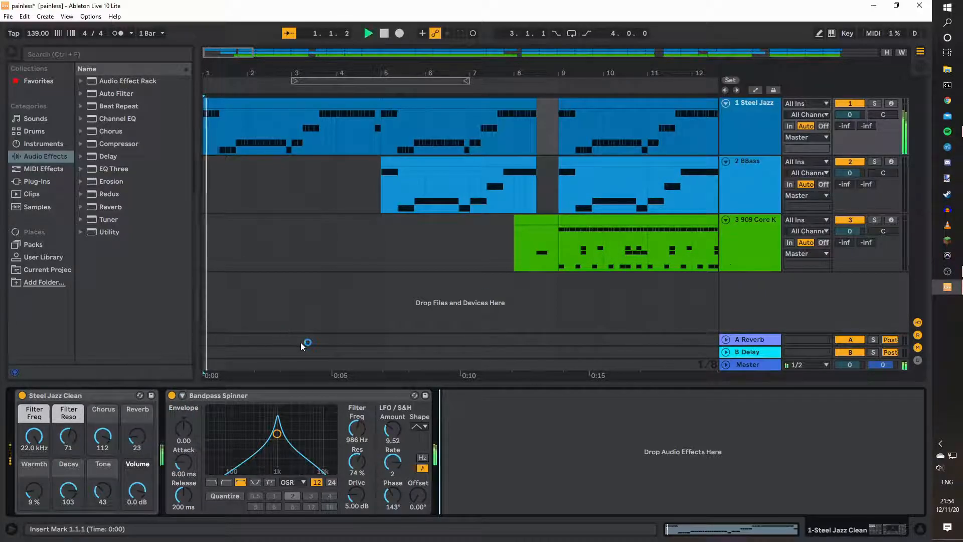